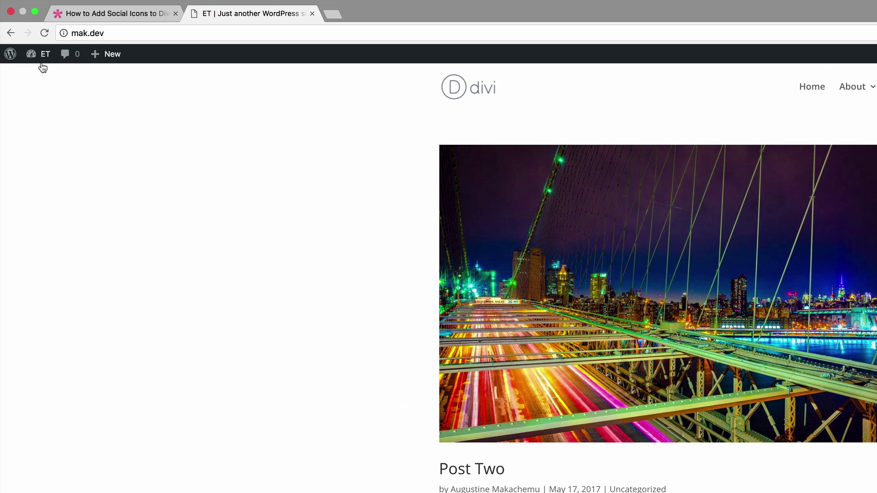
# - Go to the admin Dashboard and open Divi's Theme Options page
pyautogui.moveTo(42, 57)
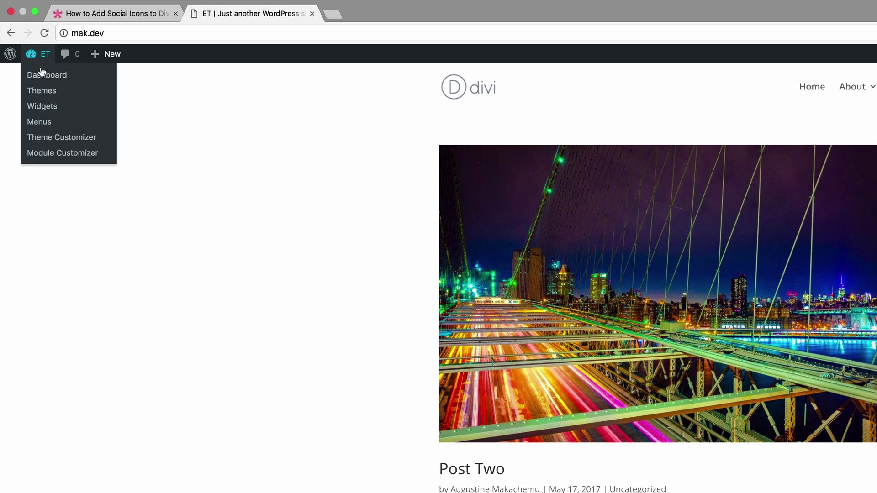
pyautogui.click(40, 74)
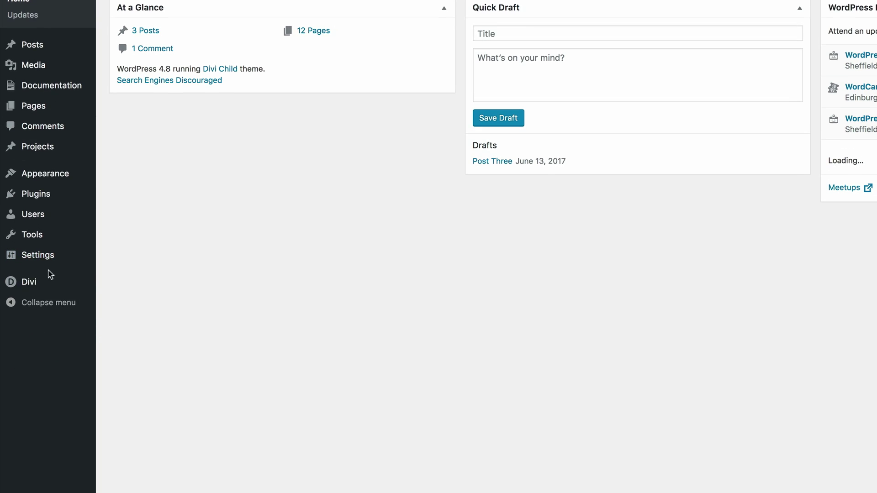
pyautogui.moveTo(30, 389)
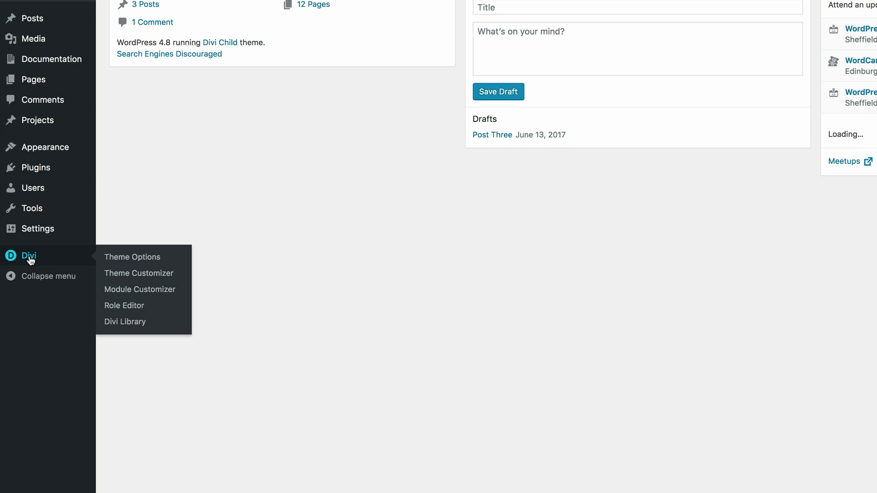
pyautogui.click(143, 258)
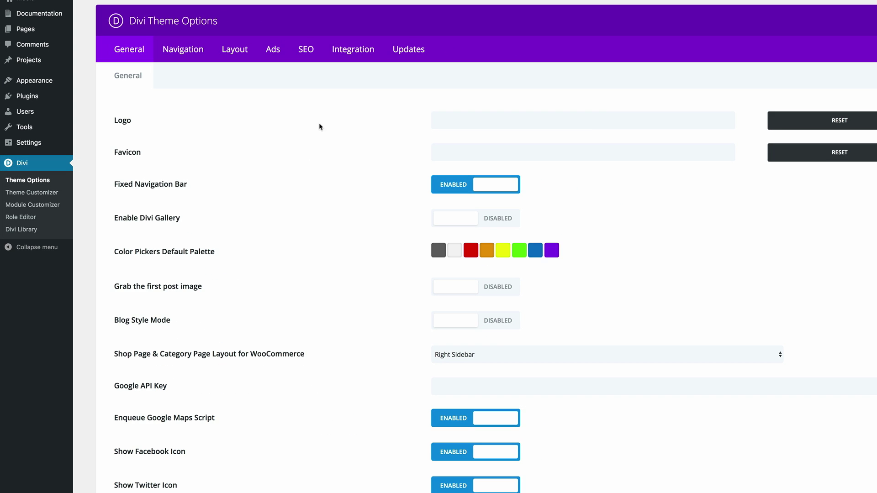
# - Paste the Font Awesome 4.6.3 stylesheet link on a new line in Divi's Integration head code and save
pyautogui.click(365, 51)
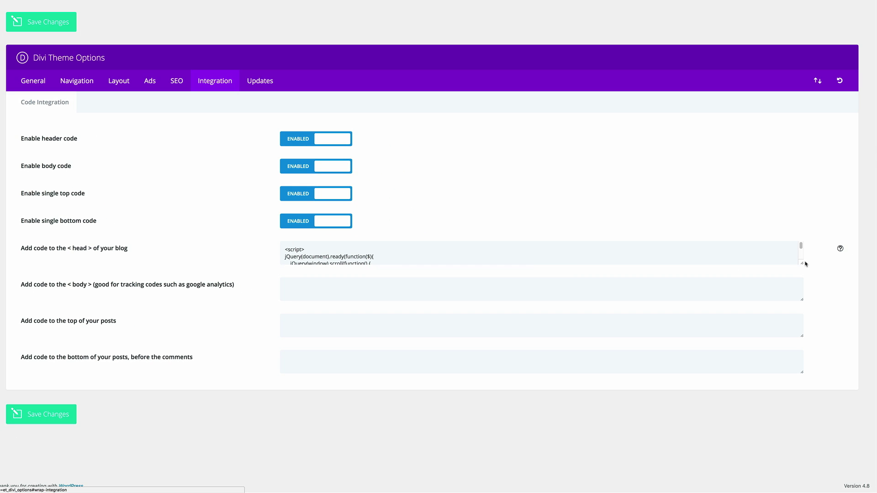
pyautogui.moveTo(805, 264); pyautogui.dragTo(804, 447)
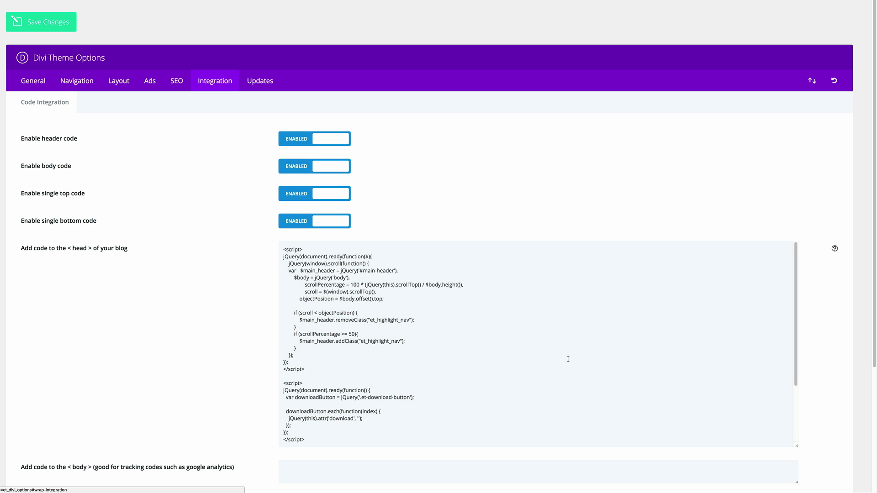
pyautogui.scroll(-6, 568, 359)
pyautogui.click(333, 265)
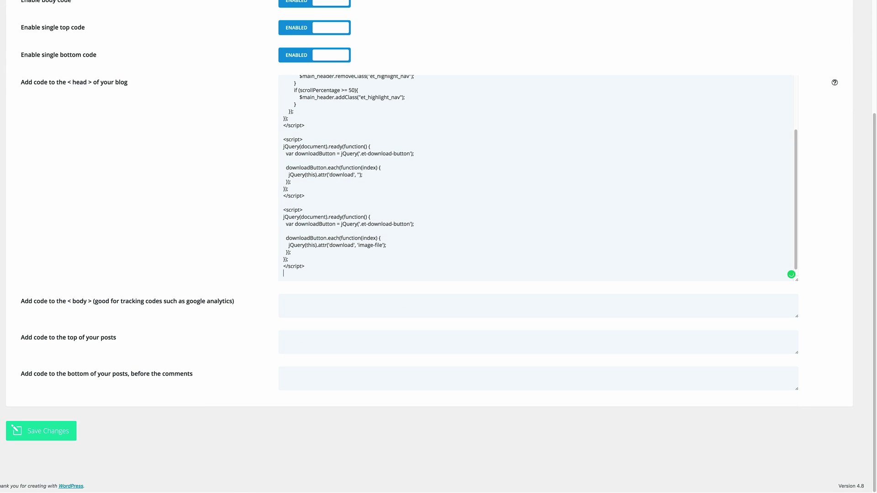
pyautogui.press('Return')
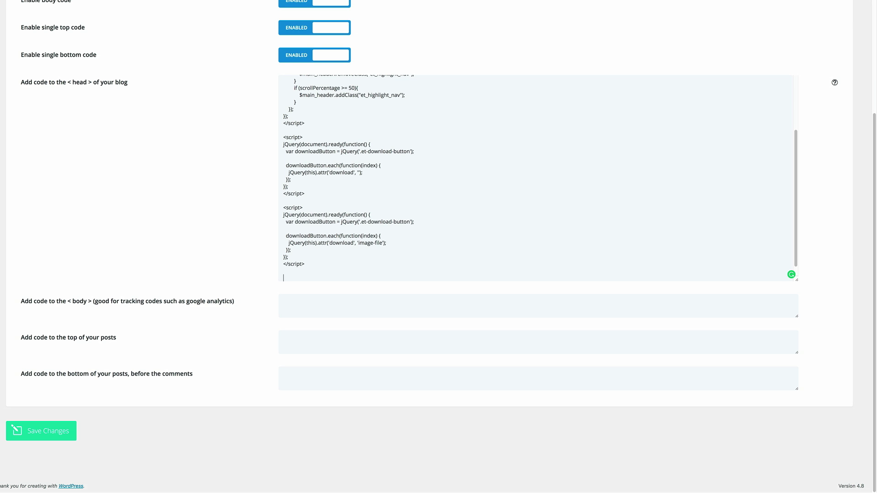
pyautogui.write('<link rel="stylesheet" href="https://maxcdn.bootstrapcdn.com/font-awesome/4.6.3/css/font-awesome.min.css" />')
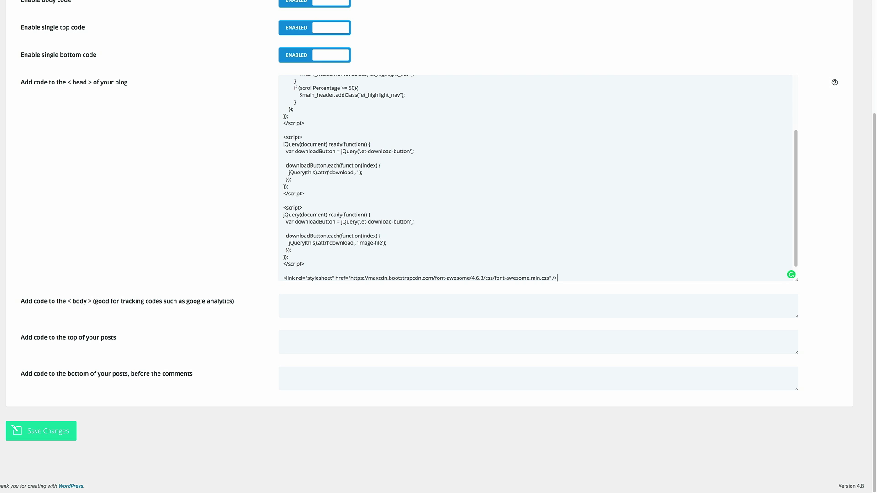
pyautogui.click(50, 433)
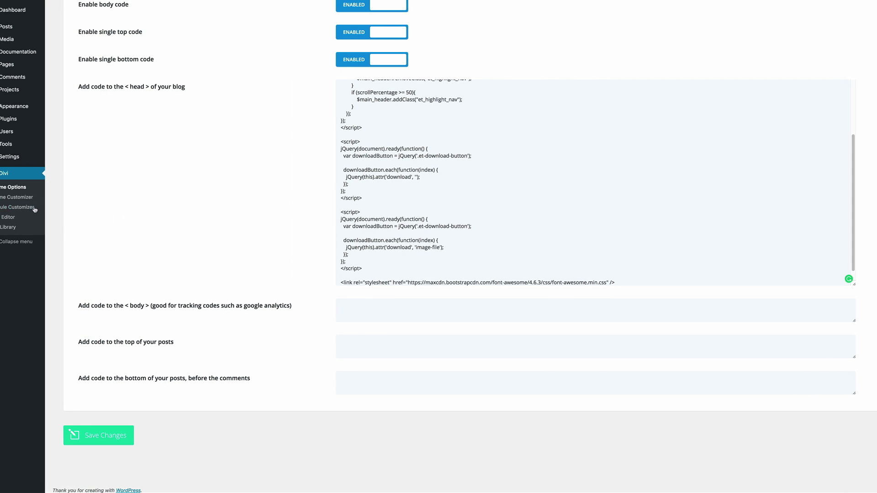
pyautogui.scroll(3, 165, 196)
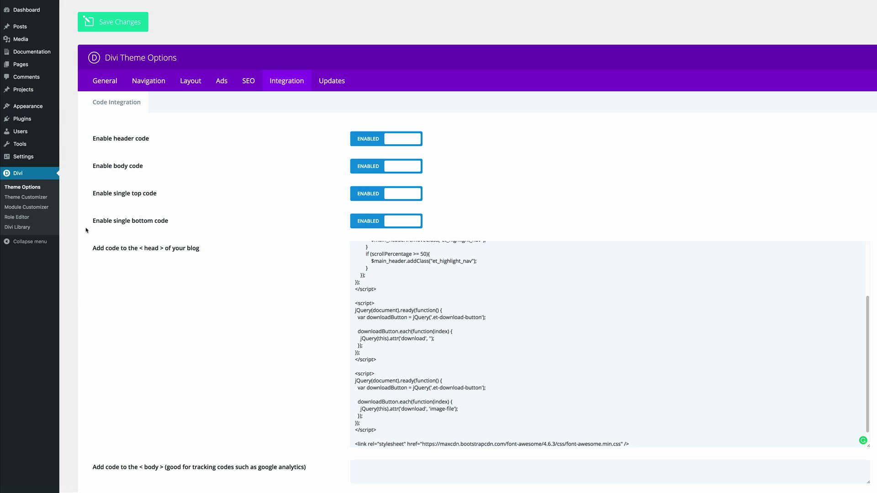
# - In Appearance > Menus, start a new menu and name it 'menu 2'
pyautogui.moveTo(40, 108)
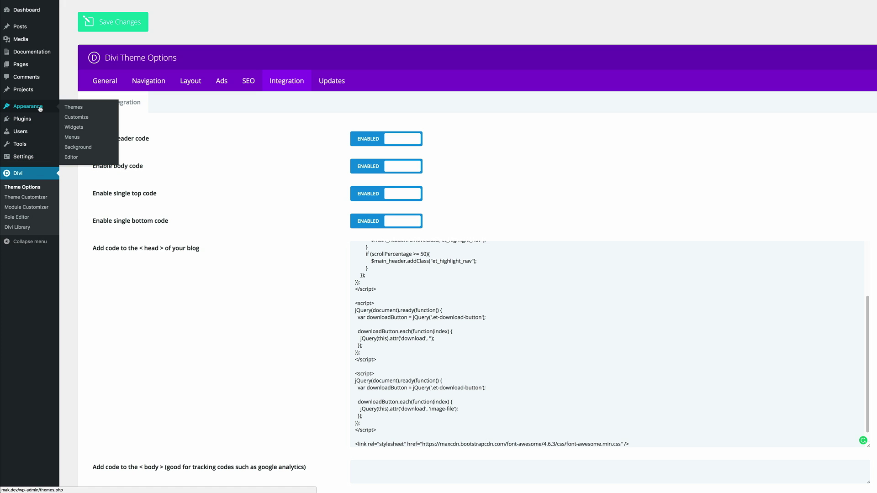
pyautogui.click(72, 137)
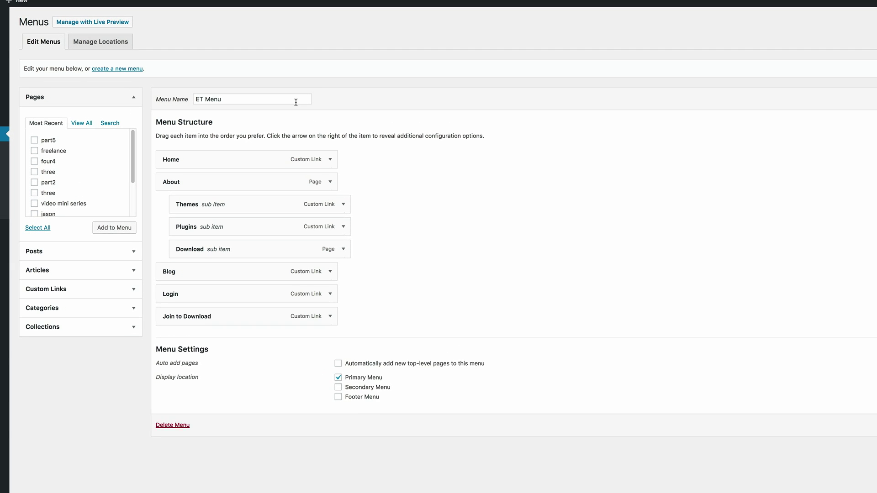
pyautogui.click(98, 73)
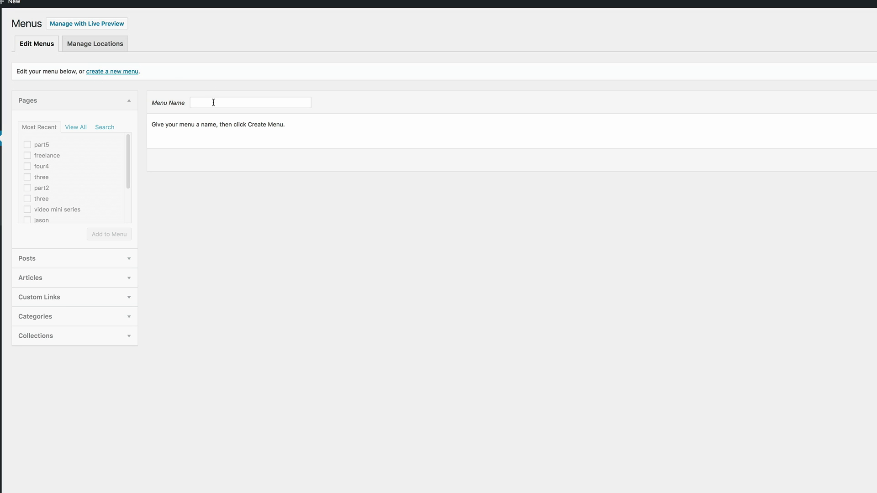
pyautogui.click(213, 103)
pyautogui.write('menu')
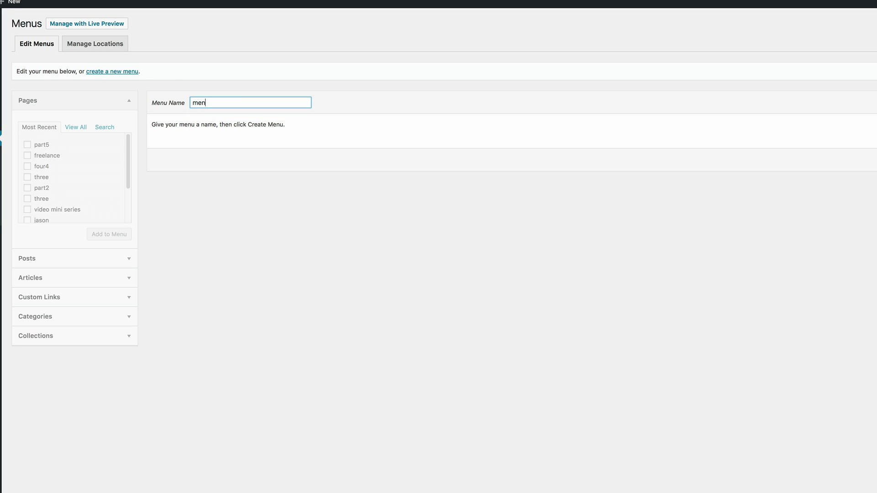
pyautogui.write(' 2')
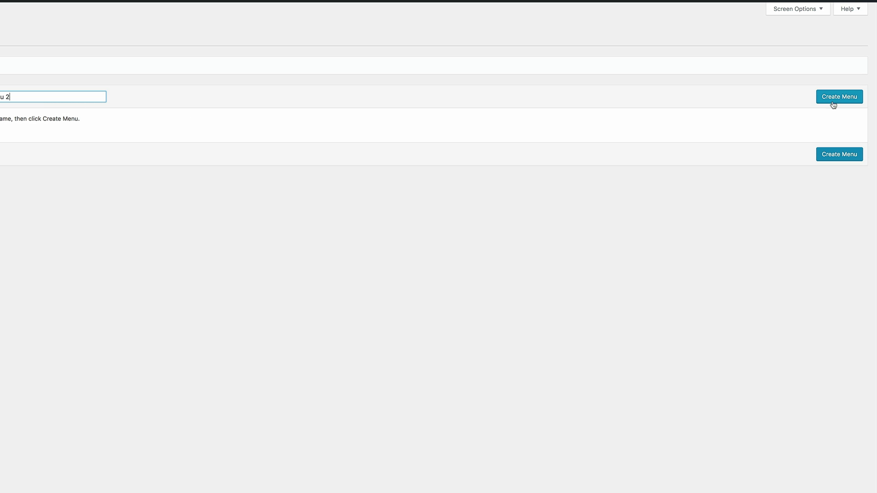
# - Create menu 2 and add the About, Quote and three pages to it
pyautogui.click(834, 104)
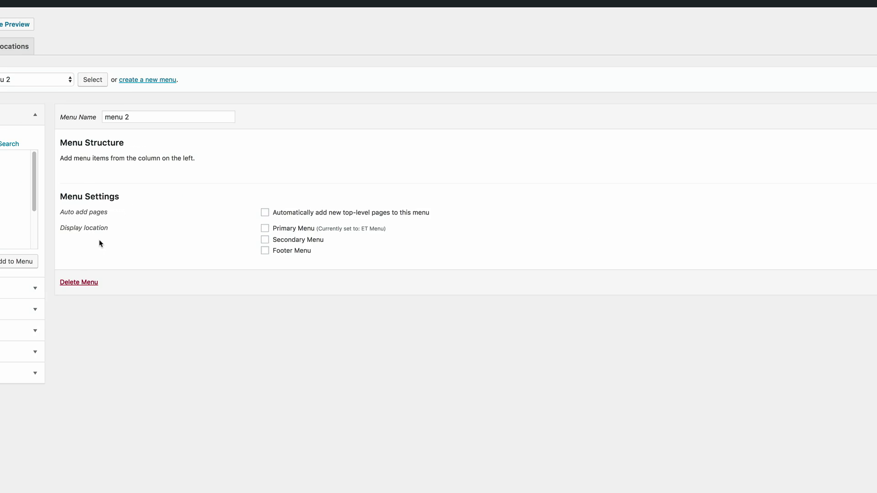
pyautogui.scroll(-1, 258, 260)
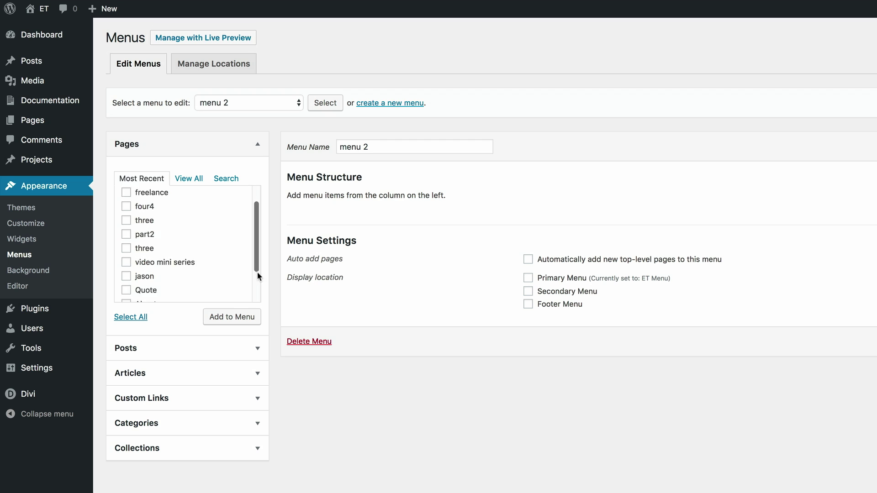
pyautogui.moveTo(257, 273); pyautogui.dragTo(255, 300)
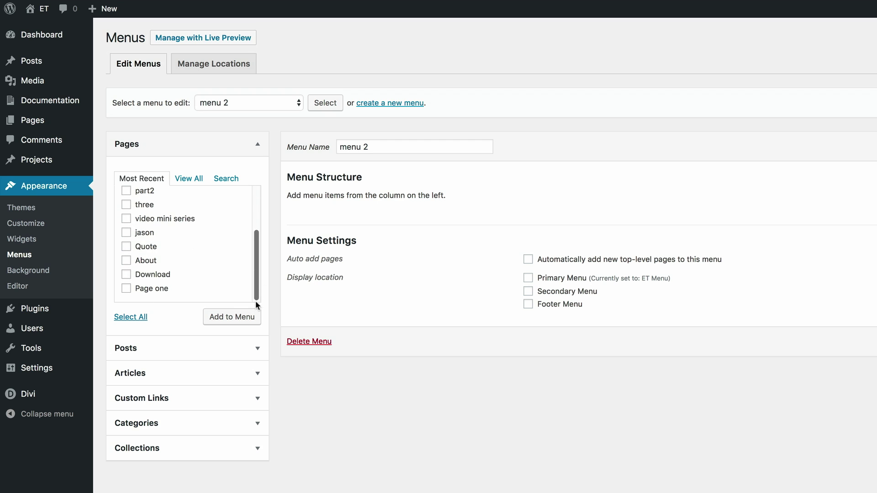
pyautogui.click(126, 261)
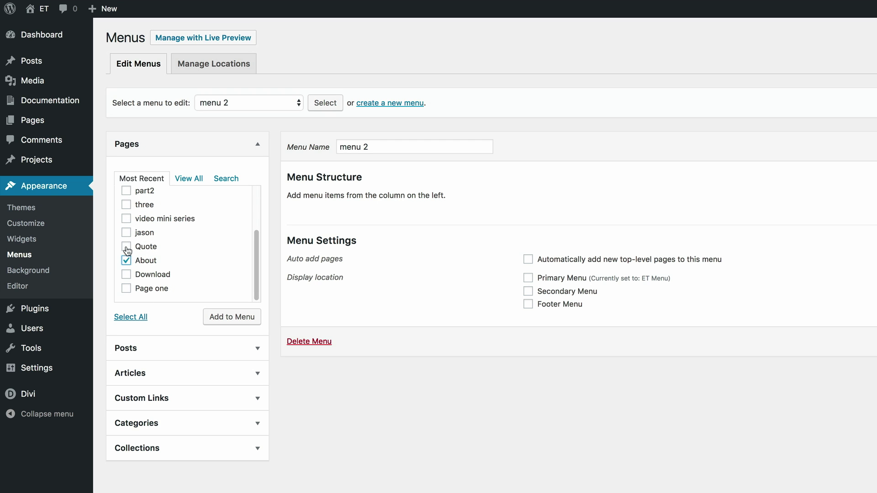
pyautogui.click(126, 247)
pyautogui.scroll(3, 166, 248)
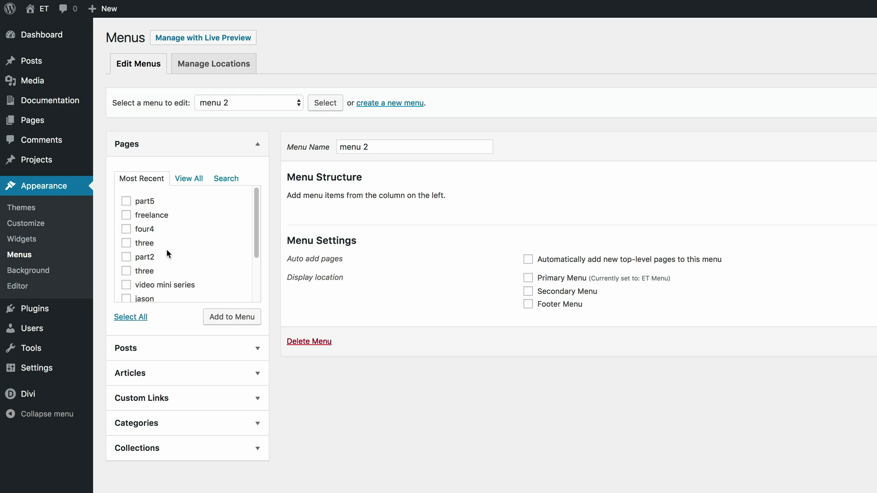
pyautogui.click(126, 243)
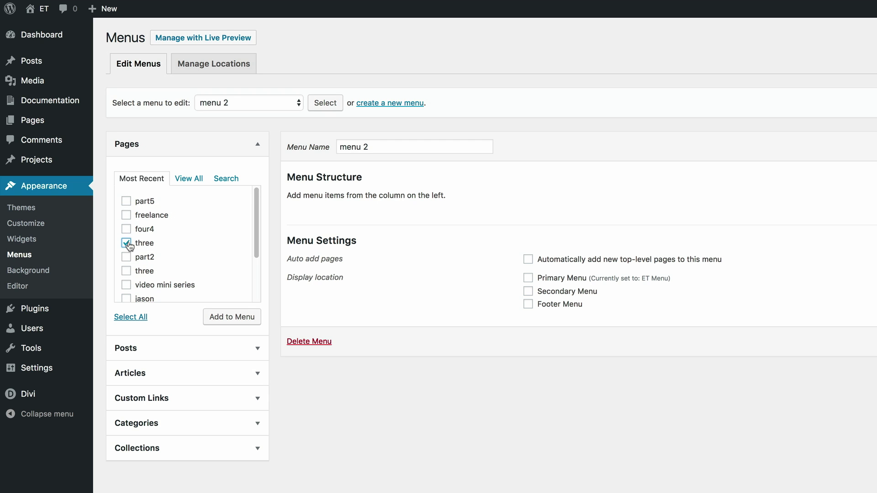
pyautogui.click(237, 318)
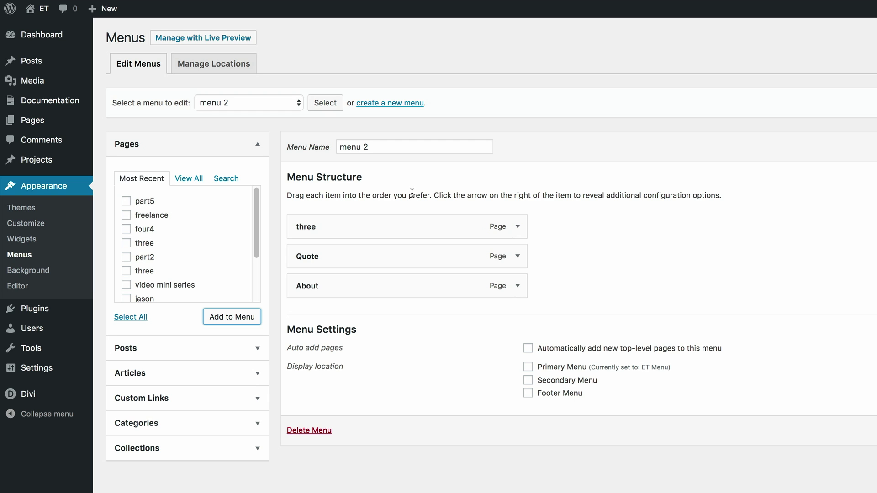
# - Stay on the page when warned about leaving, and save menu 2
pyautogui.click(229, 71)
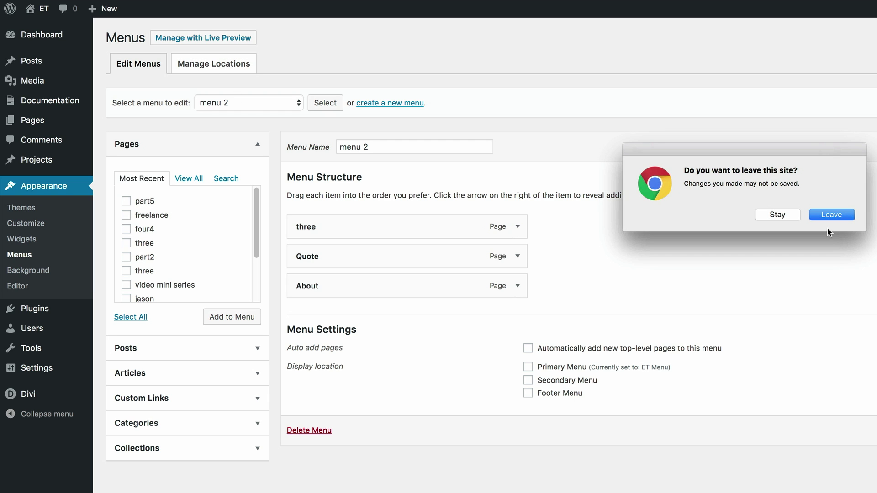
pyautogui.click(778, 215)
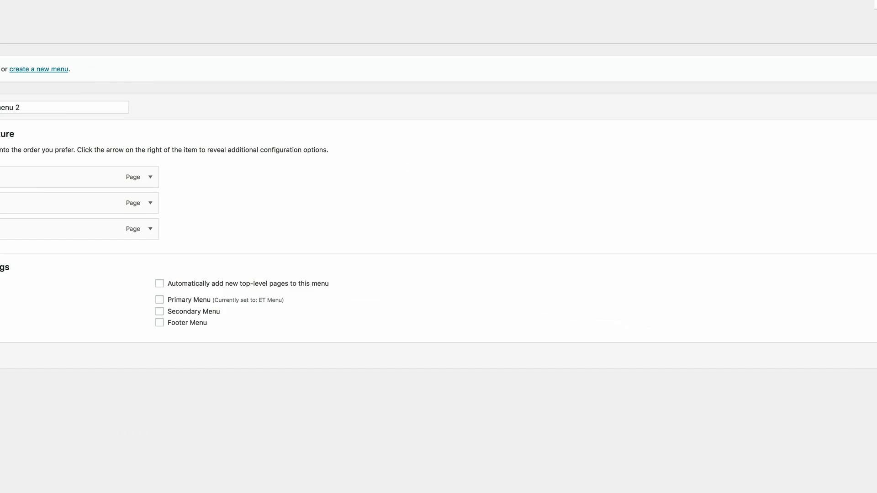
pyautogui.click(833, 99)
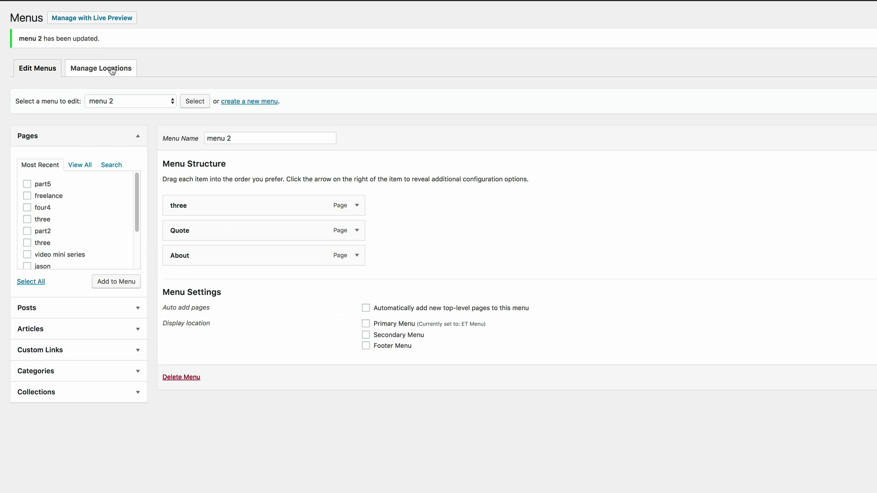
# - Assign 'menu 2' to the Primary Menu location and save the change
pyautogui.click(112, 70)
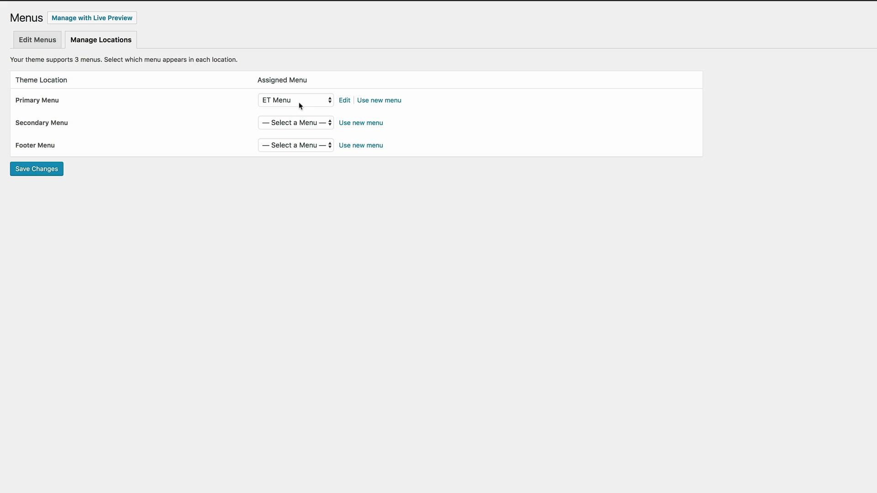
pyautogui.click(325, 101)
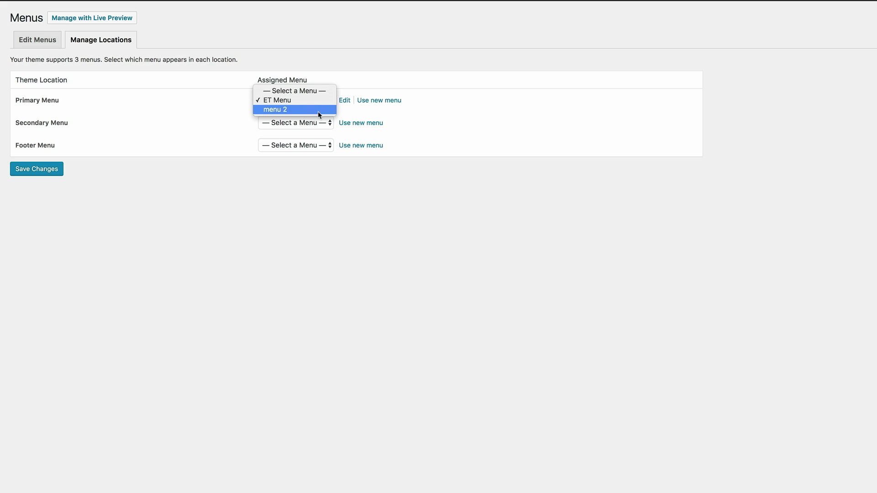
pyautogui.click(319, 113)
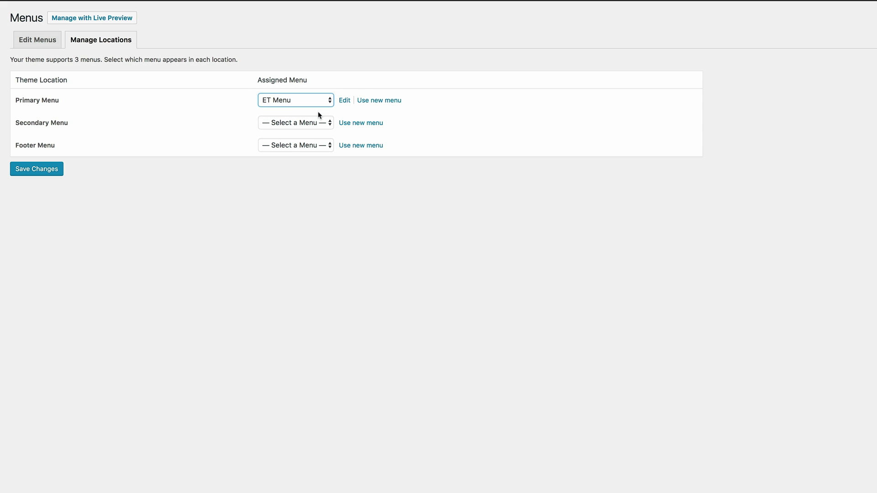
pyautogui.click(50, 169)
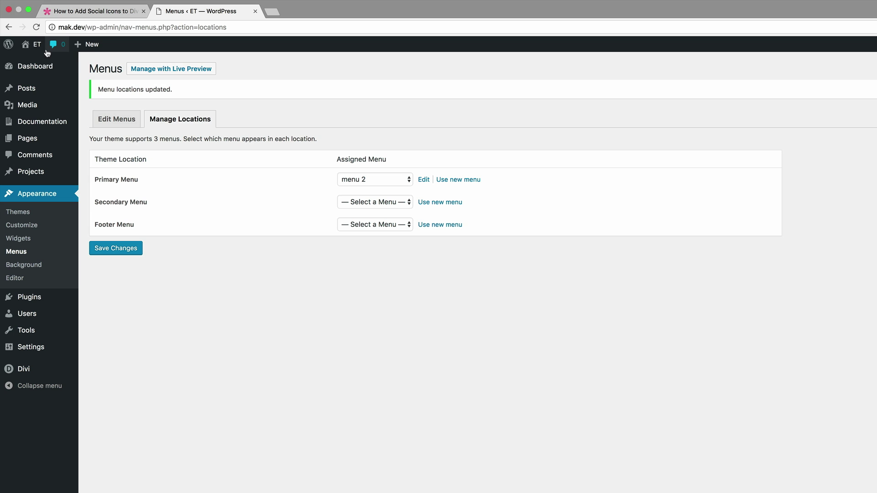
pyautogui.moveTo(30, 49)
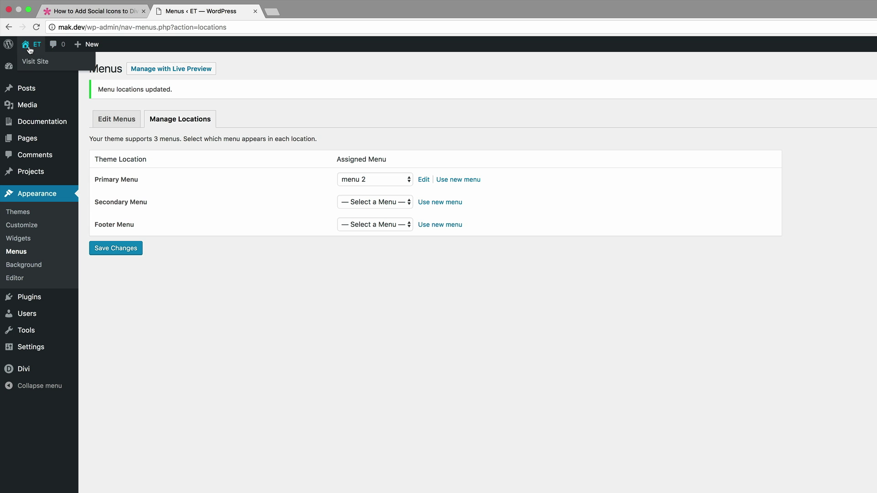
# - Open the live site in a new tab and view its front end
pyautogui.keyDown('super'); pyautogui.click(31, 61); pyautogui.keyUp('super')
pyautogui.click(336, 13)
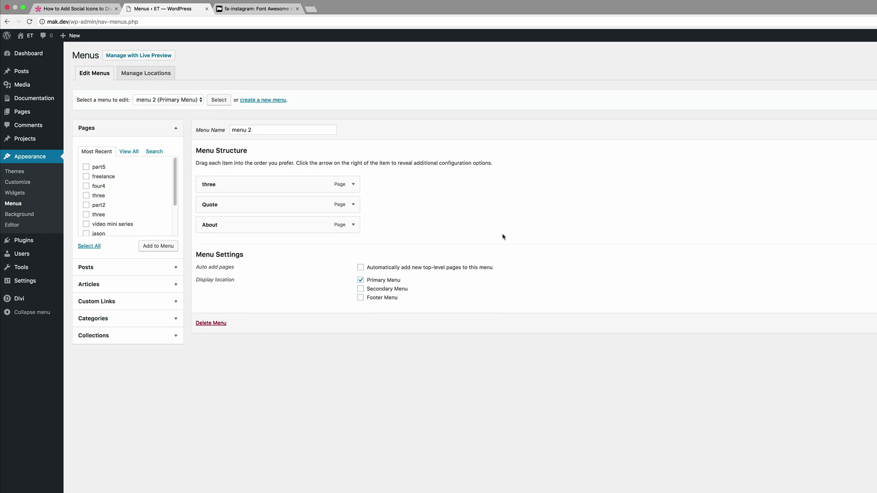
pyautogui.click(102, 303)
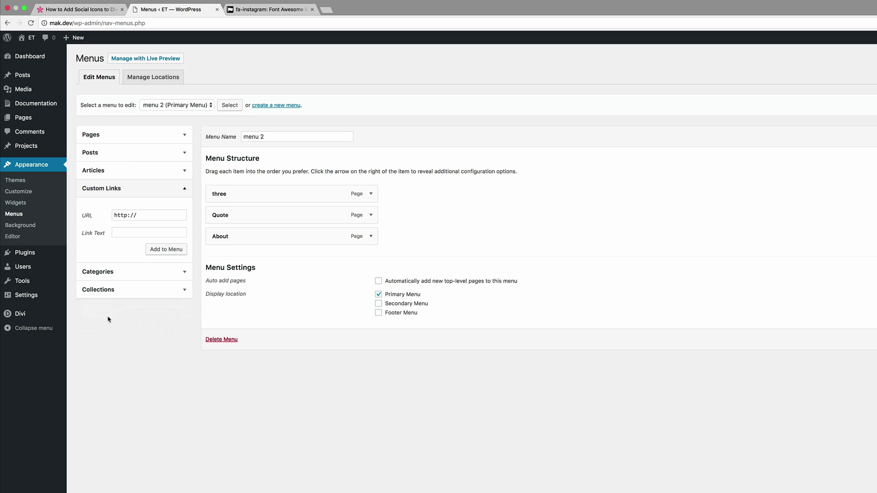
pyautogui.click(146, 216)
pyautogui.press('BackSpace')
pyautogui.press('BackSpace')
pyautogui.press('BackSpace')
pyautogui.press('BackSpace')
pyautogui.press('BackSpace')
pyautogui.press('BackSpace')
pyautogui.press('BackSpace')
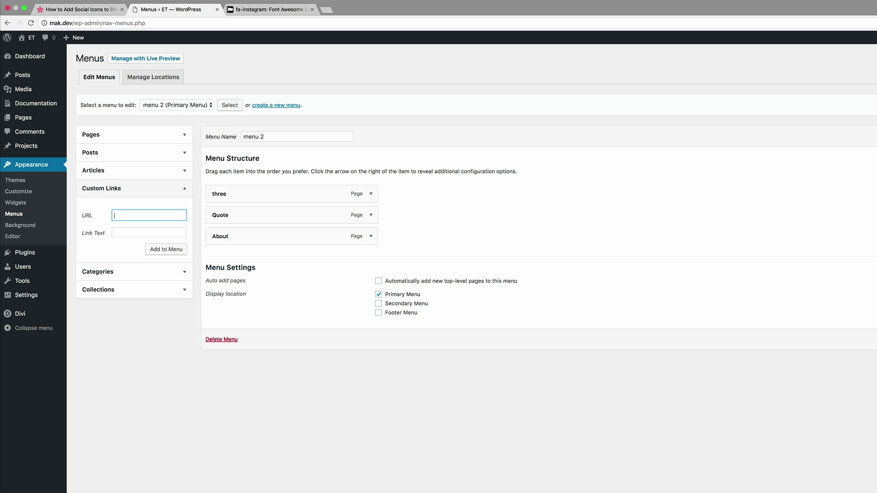
pyautogui.write('#')
pyautogui.hotkey('ctrl', 'Tab')
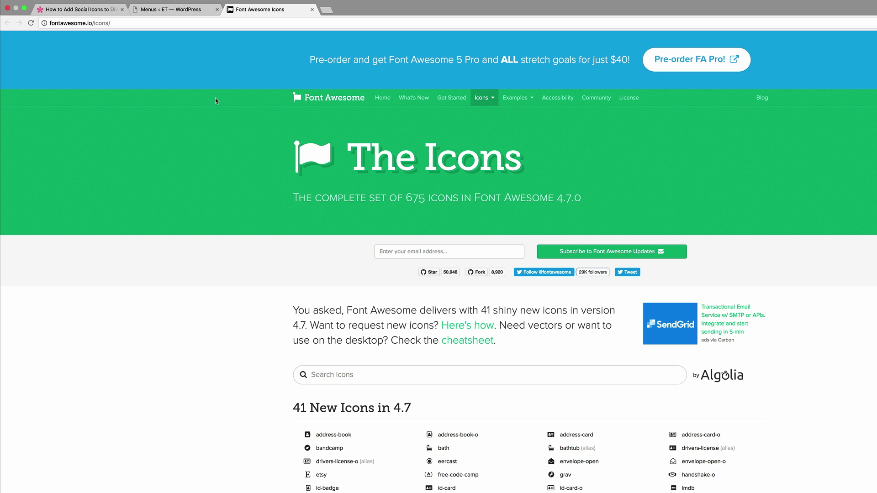
# - Search Font Awesome for 'insta' and copy the fa-instagram icon's HTML code snippet
pyautogui.scroll(-2, 283, 411)
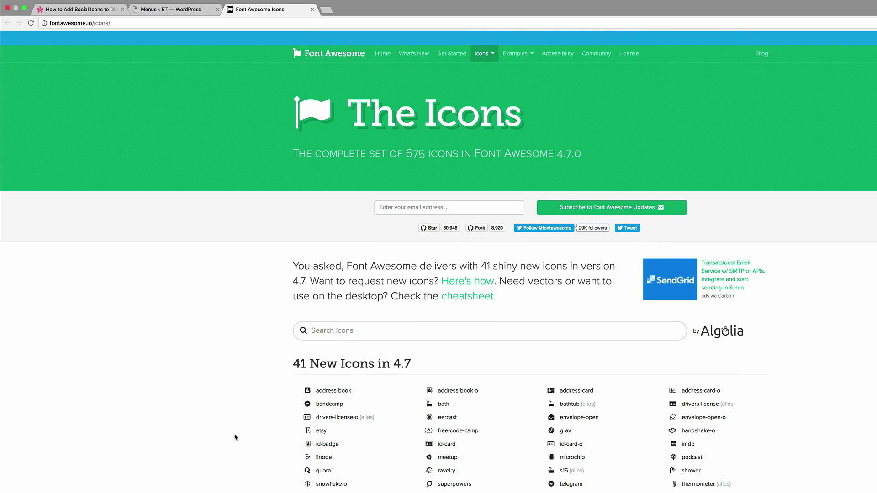
pyautogui.scroll(-1, 235, 437)
pyautogui.click(377, 314)
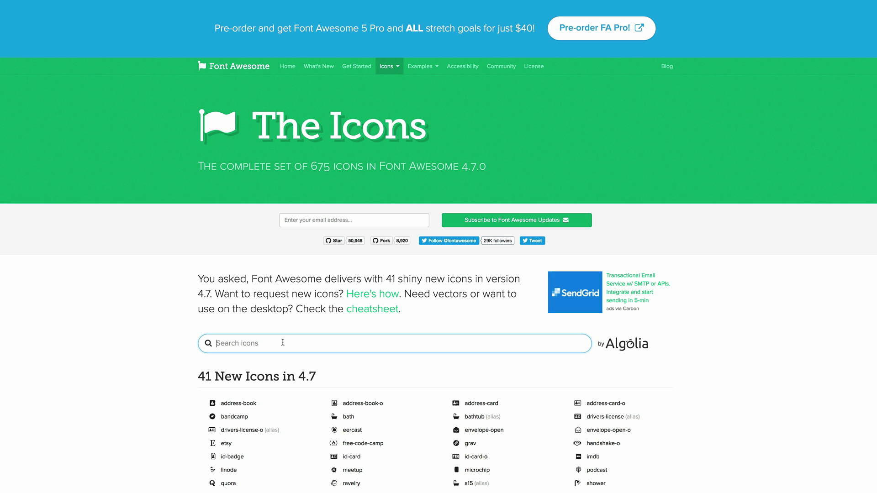
pyautogui.scroll(-2, 282, 342)
pyautogui.write('insta')
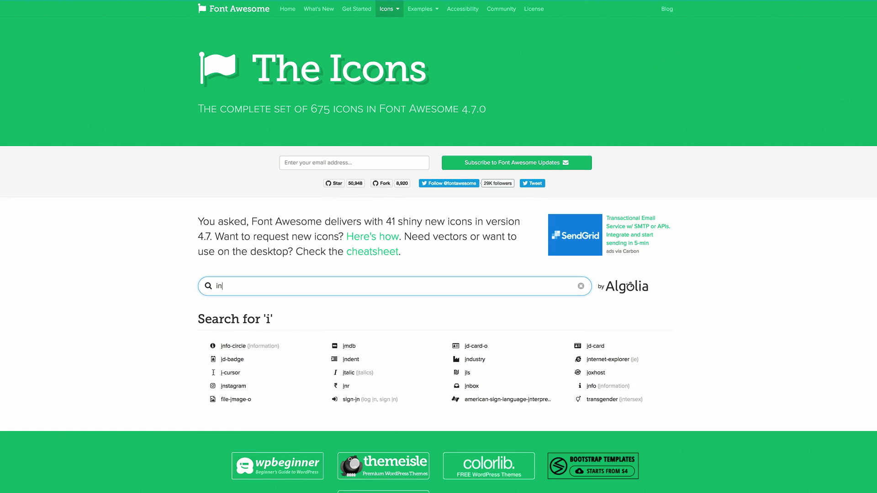
pyautogui.click(214, 348)
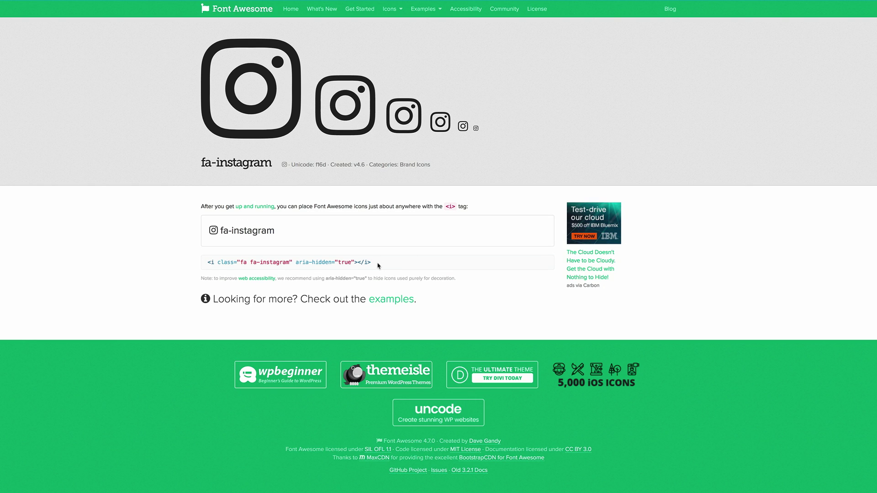
pyautogui.moveTo(373, 263); pyautogui.dragTo(202, 265)
pyautogui.press('super+c')
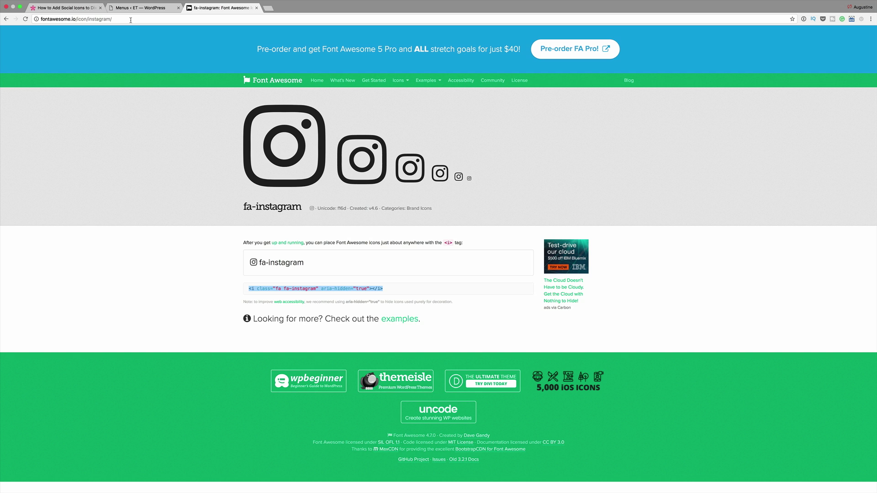
# - Paste the fa-instagram icon HTML as the custom link text and add it to menu 2
pyautogui.click(137, 8)
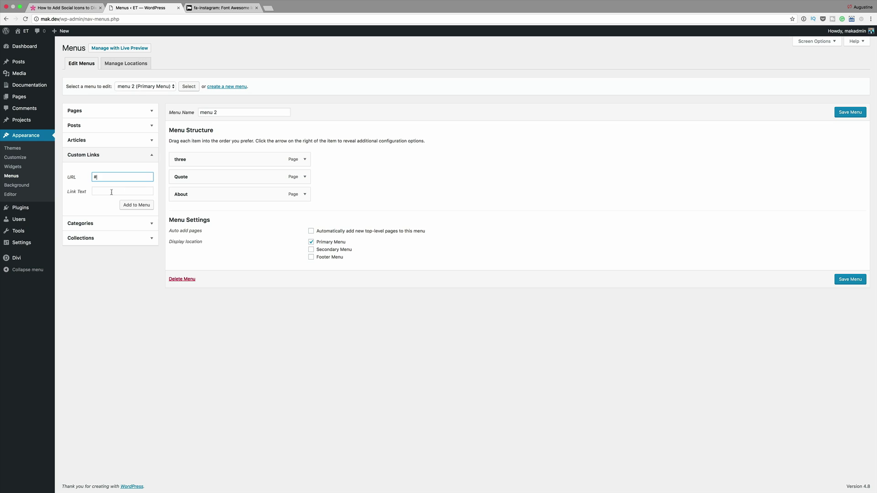
pyautogui.click(110, 191)
pyautogui.press('super+v')
pyautogui.click(135, 206)
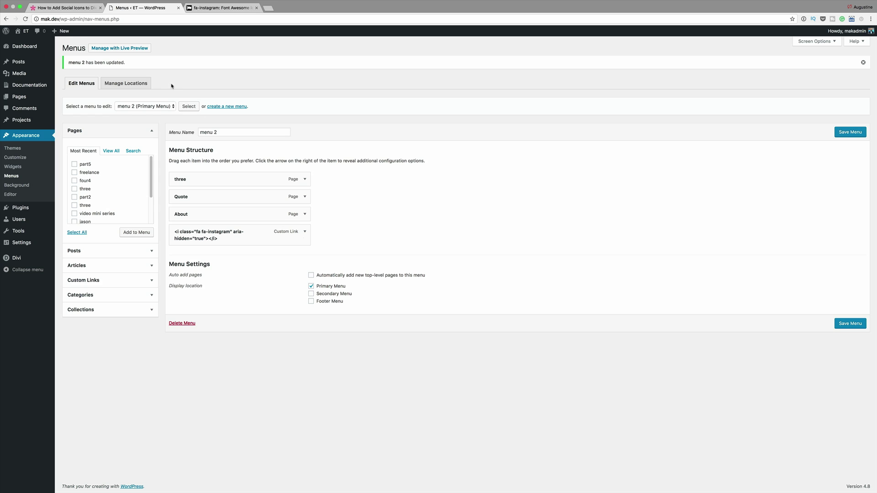
pyautogui.keyDown('super'); pyautogui.click(25, 43); pyautogui.keyUp('super')
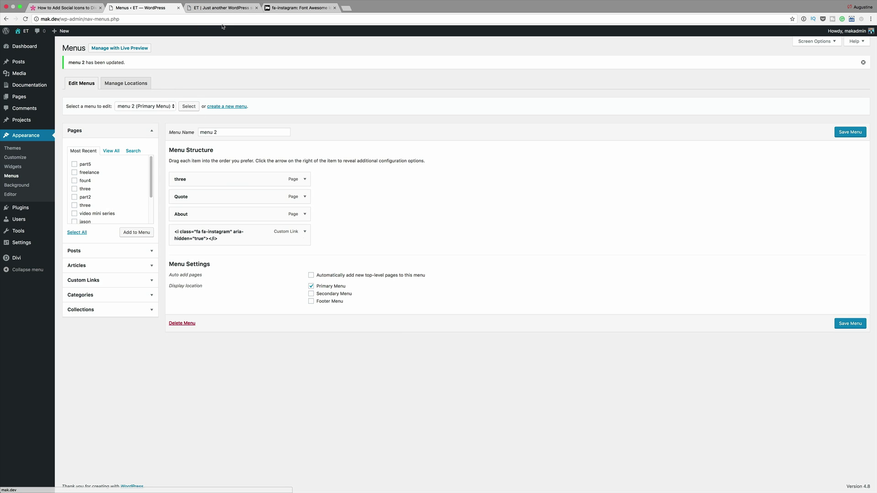
pyautogui.click(228, 8)
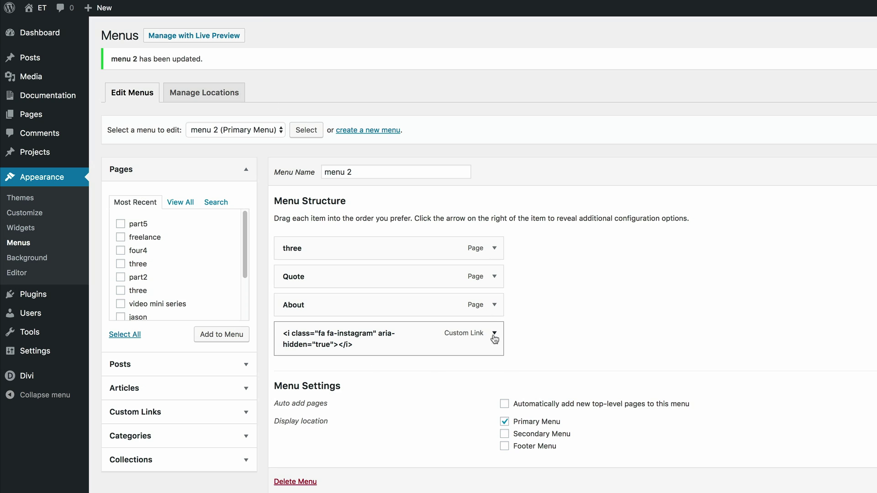
# - Replace the Instagram item's label with icon HTML linked to instagram.com in a new tab, and save
pyautogui.click(494, 333)
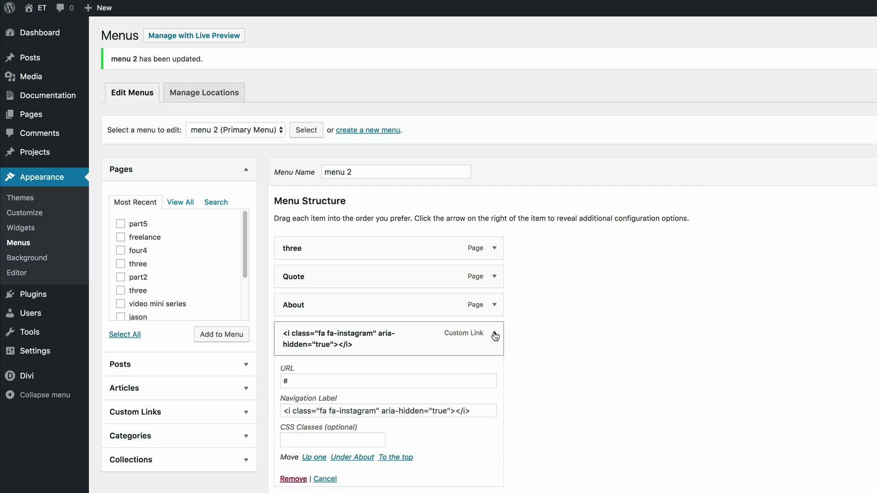
pyautogui.tripleClick(482, 411)
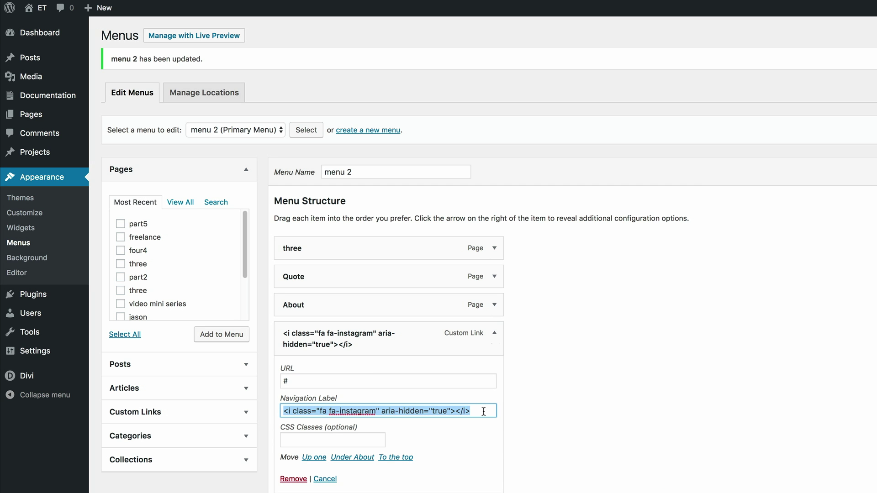
pyautogui.write('<a href="http://www.instagram.com" target="_blank"><i class="fa fa-instagram" aria-hidden="true"></i></a>')
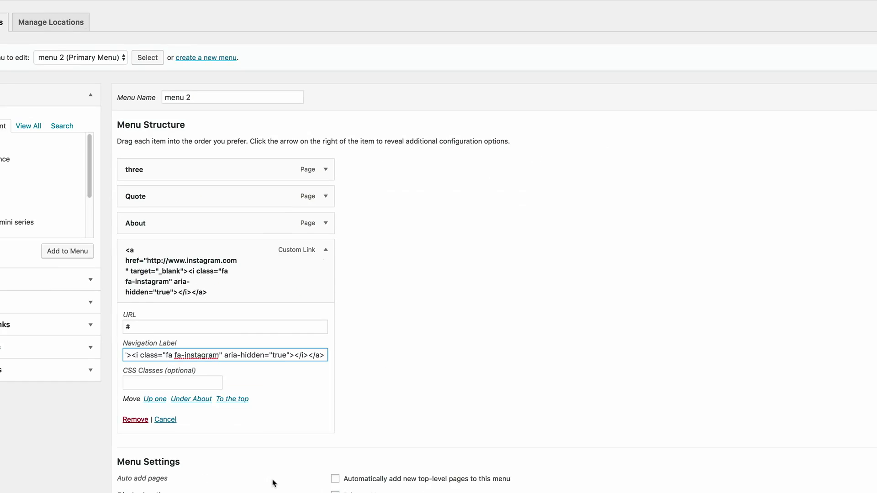
pyautogui.click(844, 404)
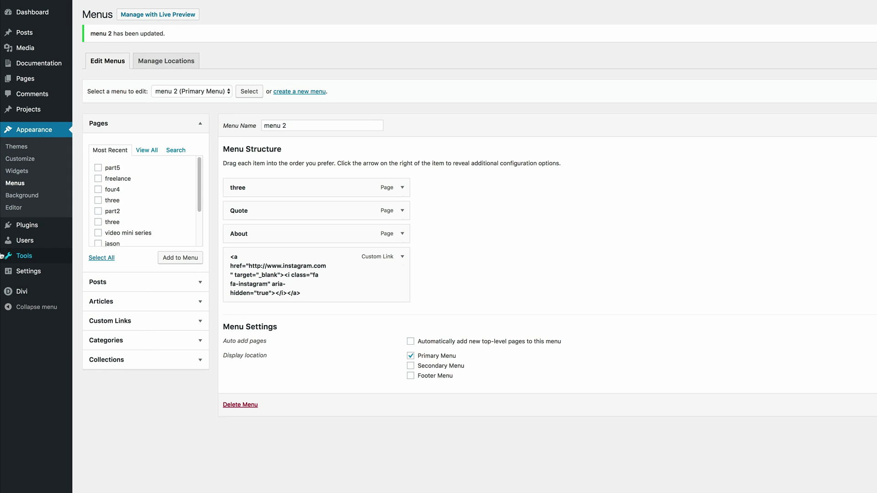
# - In Header & Navigation > Primary Menu Bar, set the menu Text Size from 15 to 18
pyautogui.moveTo(41, 294)
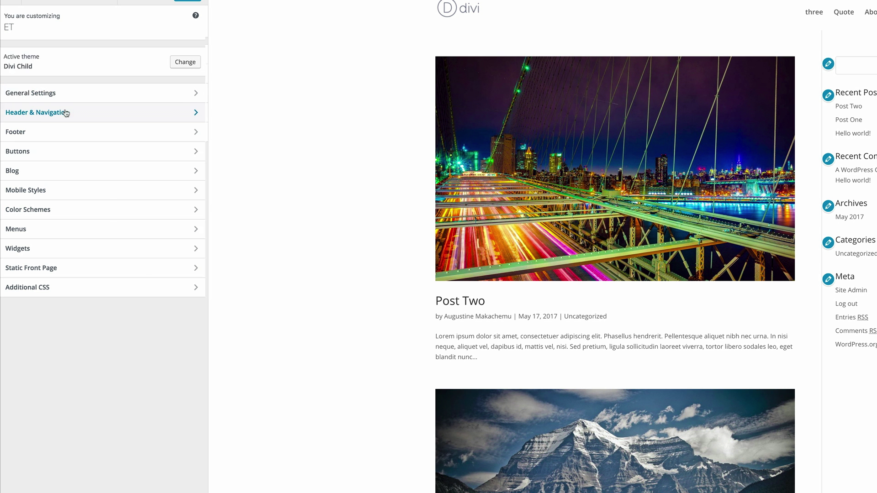
pyautogui.click(67, 113)
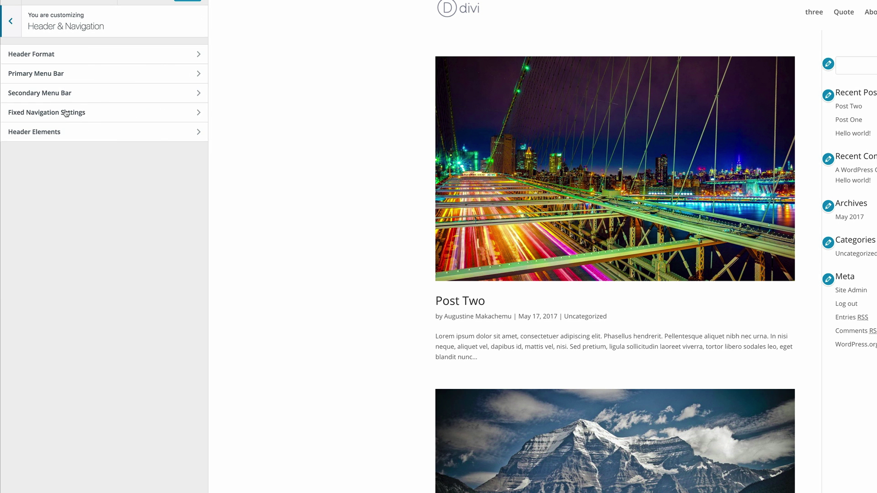
pyautogui.click(62, 74)
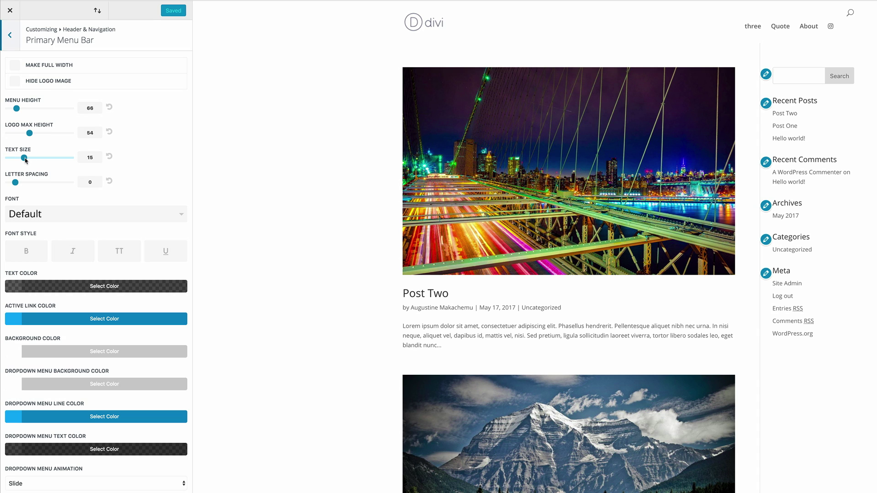
pyautogui.moveTo(25, 160); pyautogui.dragTo(51, 160)
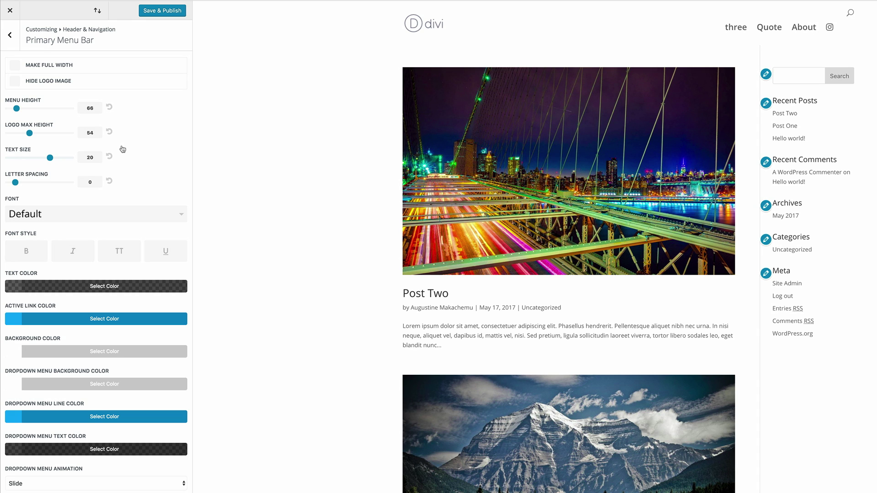
pyautogui.moveTo(51, 158); pyautogui.dragTo(40, 159)
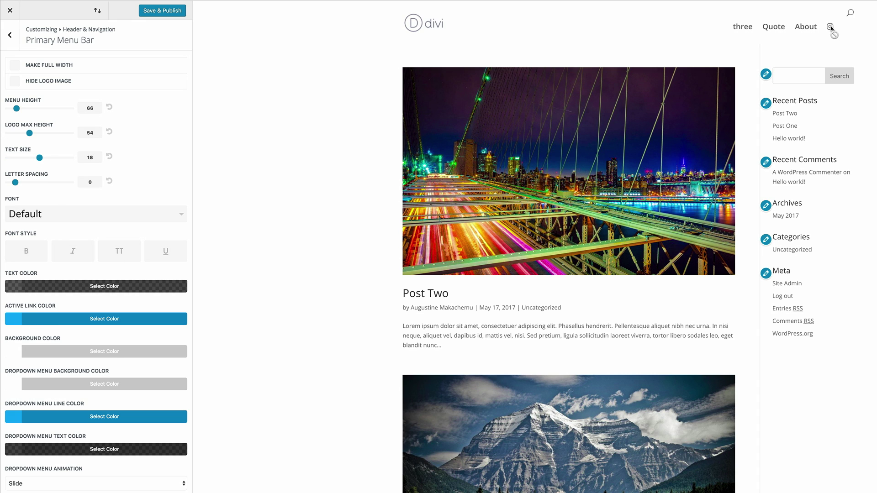
# - Publish the new 18 menu text size and reload the live site to view it
pyautogui.click(168, 13)
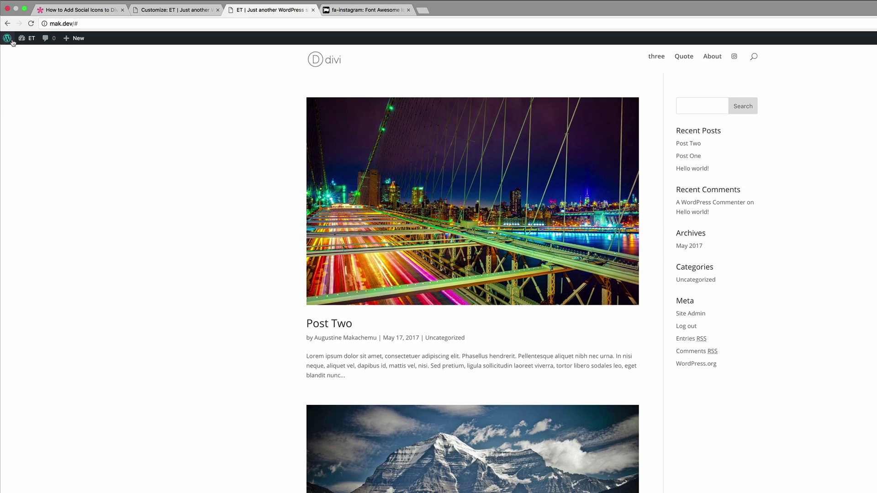
pyautogui.click(31, 23)
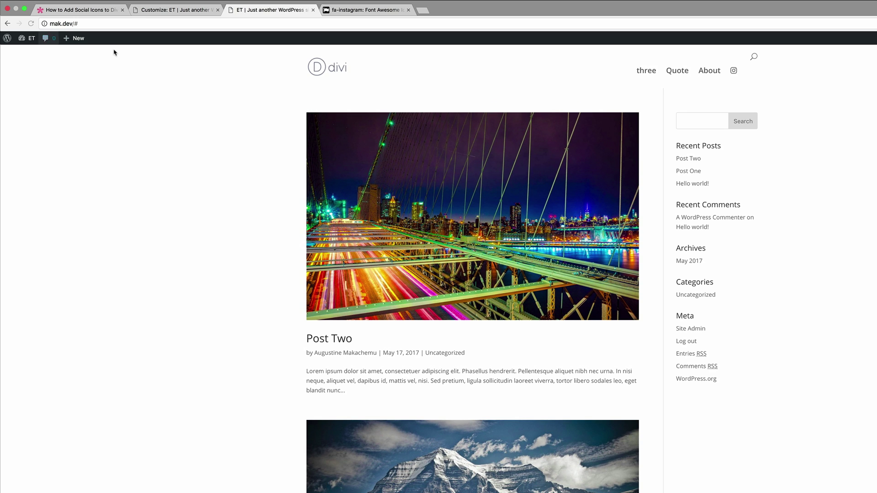